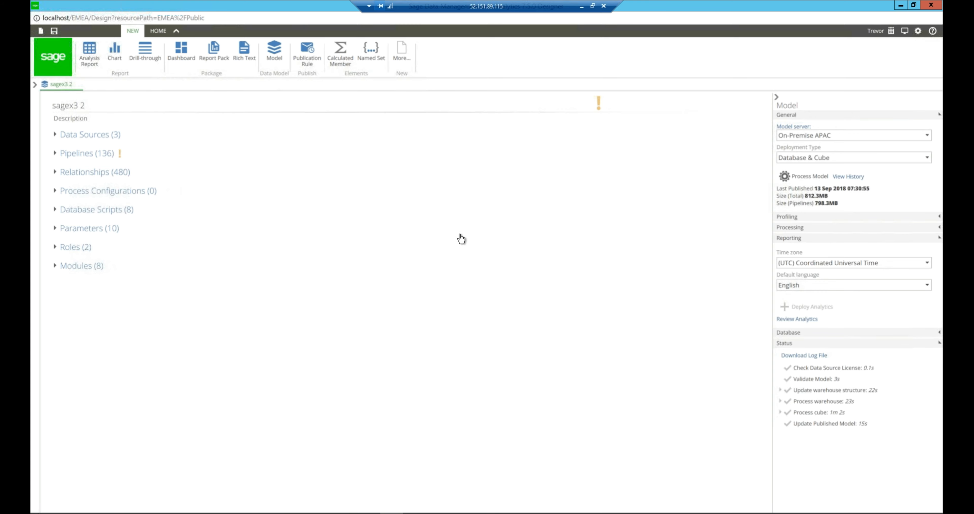
Review the permissions of the Administrator, Analyst and Consumer roles in the application's security settings, and close the role settings.
left_click(918, 33)
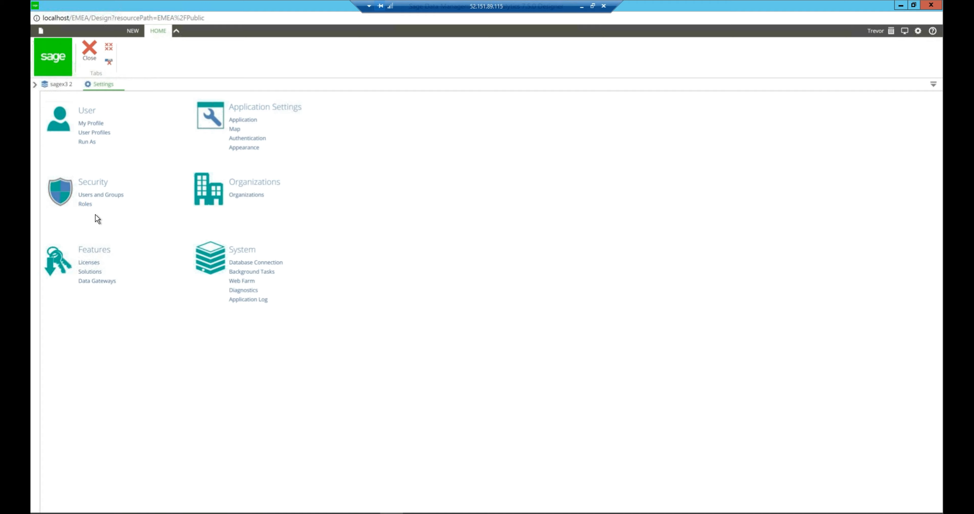
left_click(86, 204)
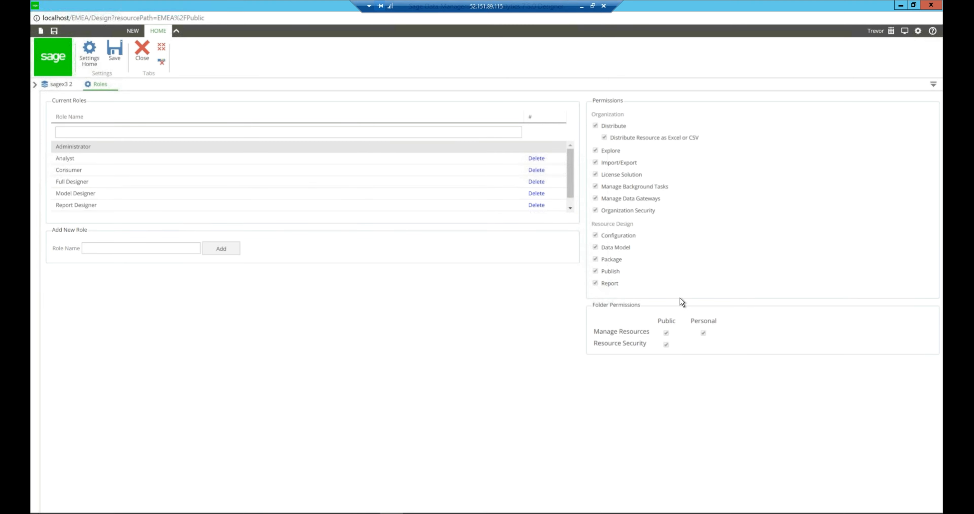
left_click(74, 157)
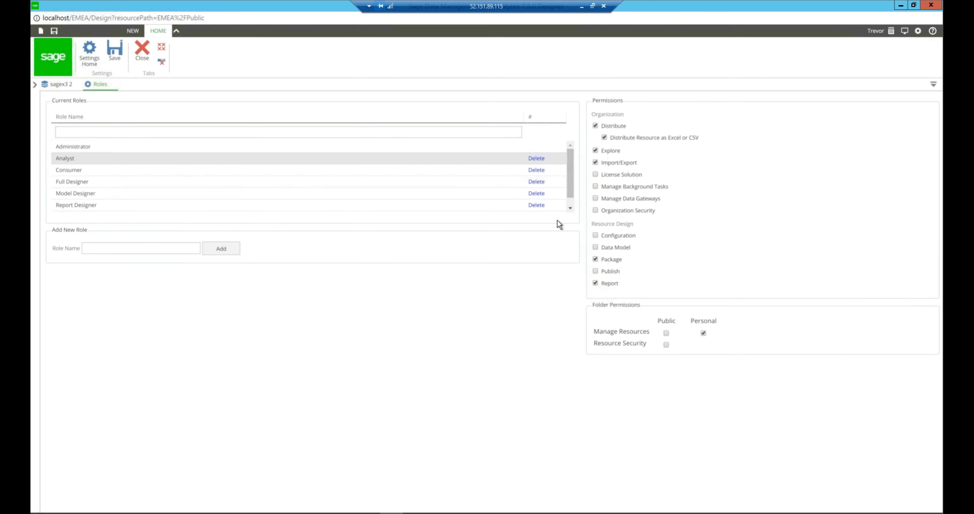
left_click(243, 174)
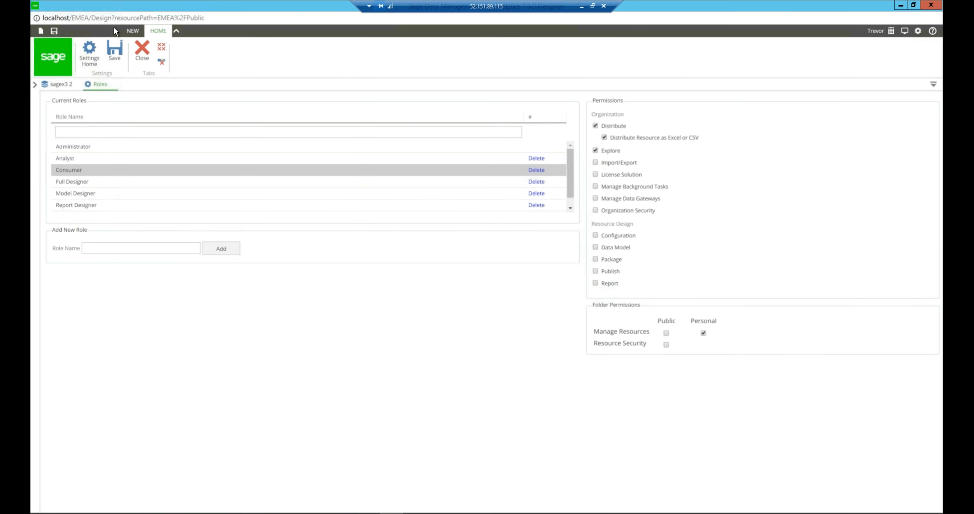
left_click(142, 54)
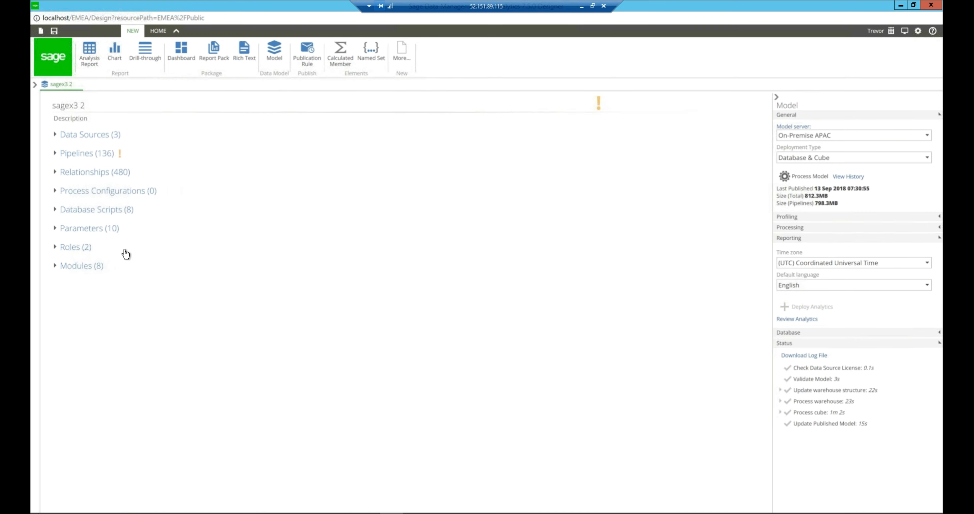
Create a new role in the sagex3 2 model and name it US Sales Manager.
left_click(87, 249)
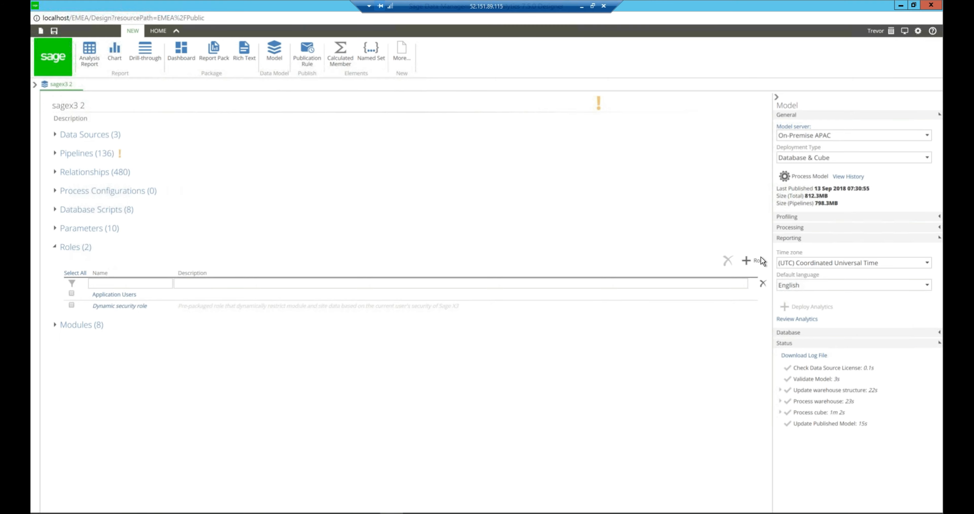
left_click(753, 260)
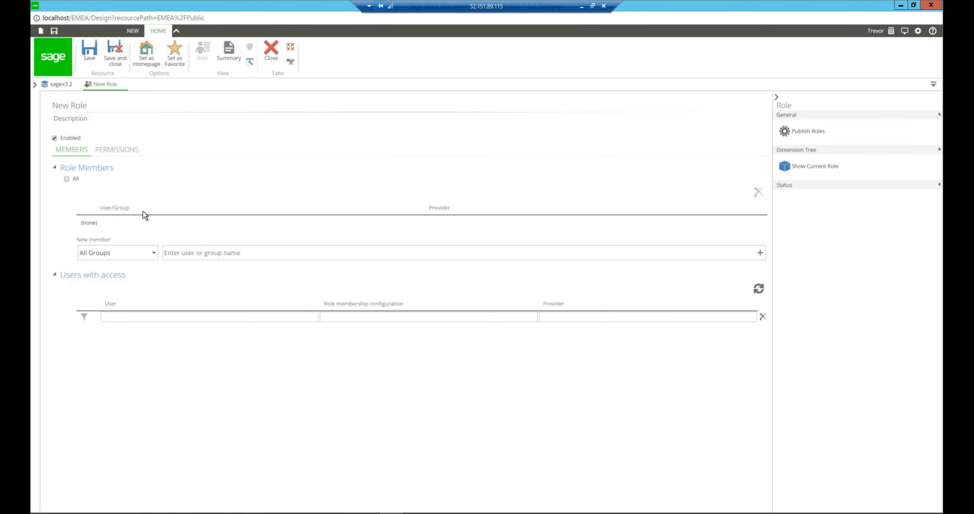
left_click(72, 105)
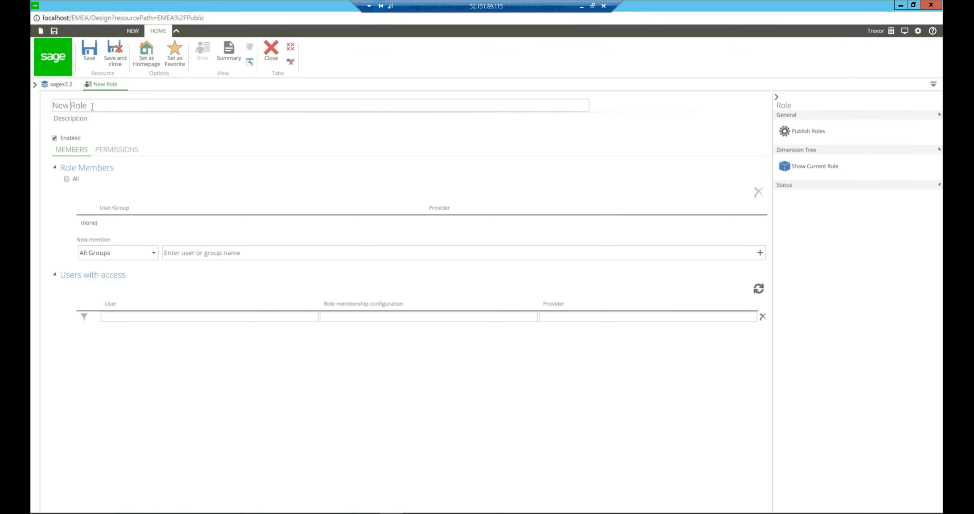
left_click_drag(88, 107, 53, 107)
type("US Sales Manager")
Add the intended individual user from the All Users provider as a role member and refresh the users with access.
left_click(99, 253)
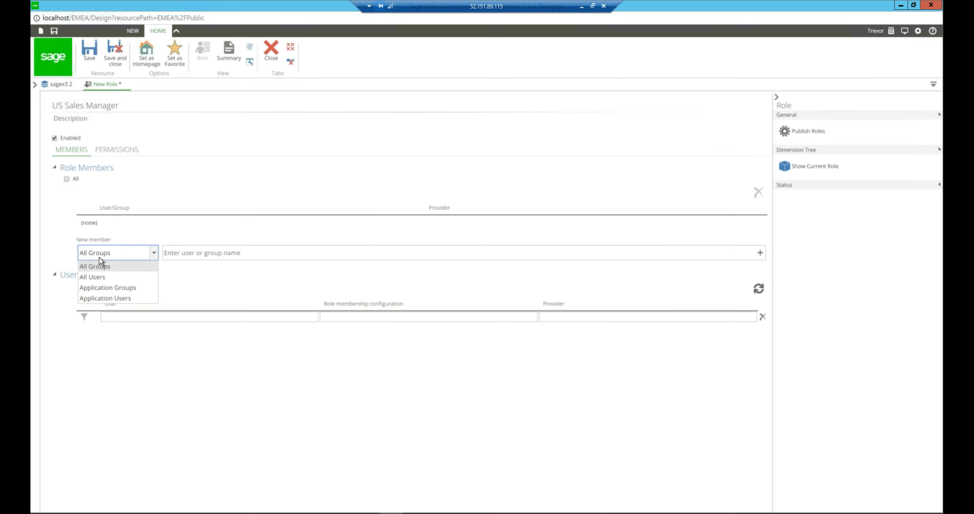
left_click(96, 277)
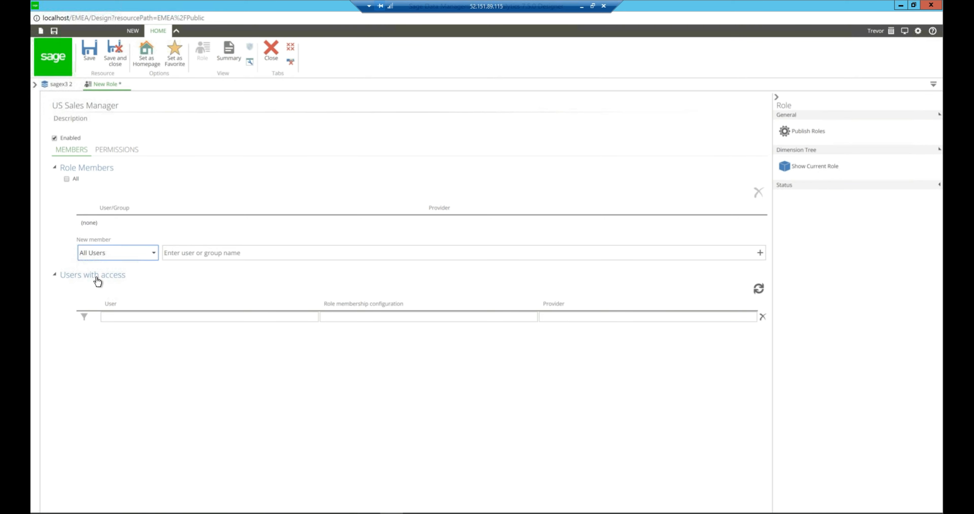
left_click(153, 253)
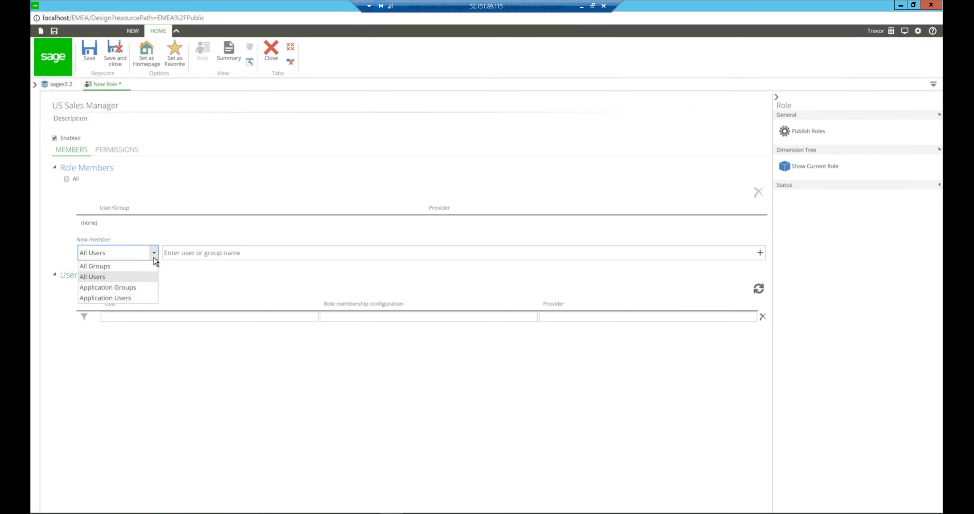
left_click(155, 256)
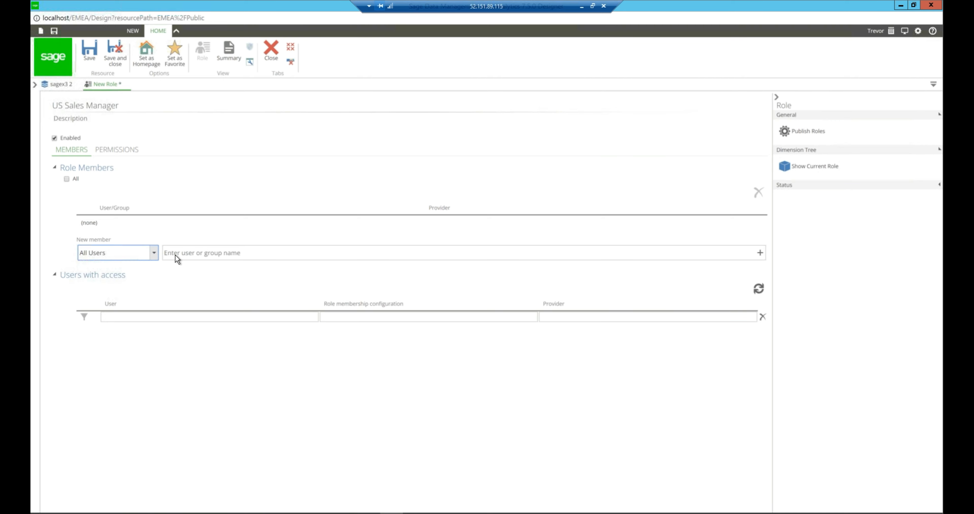
left_click(171, 256)
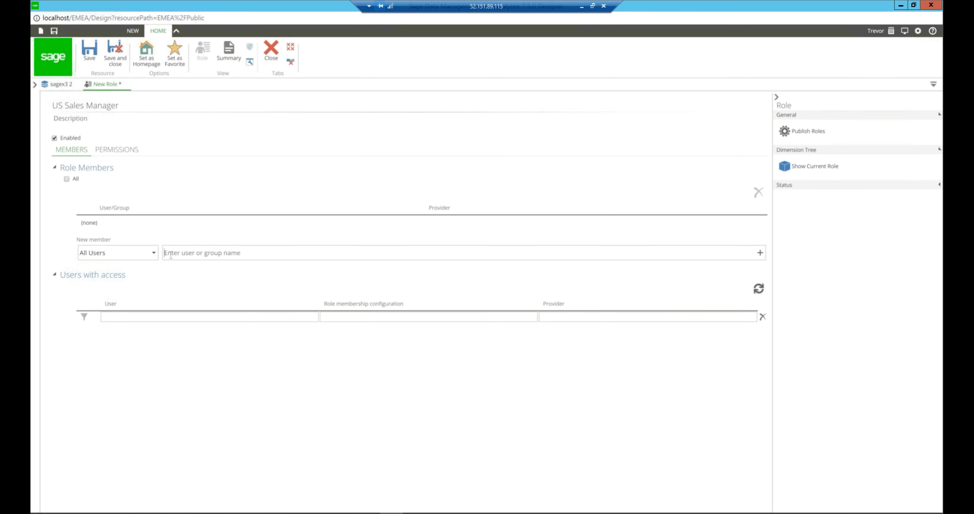
type("jeff")
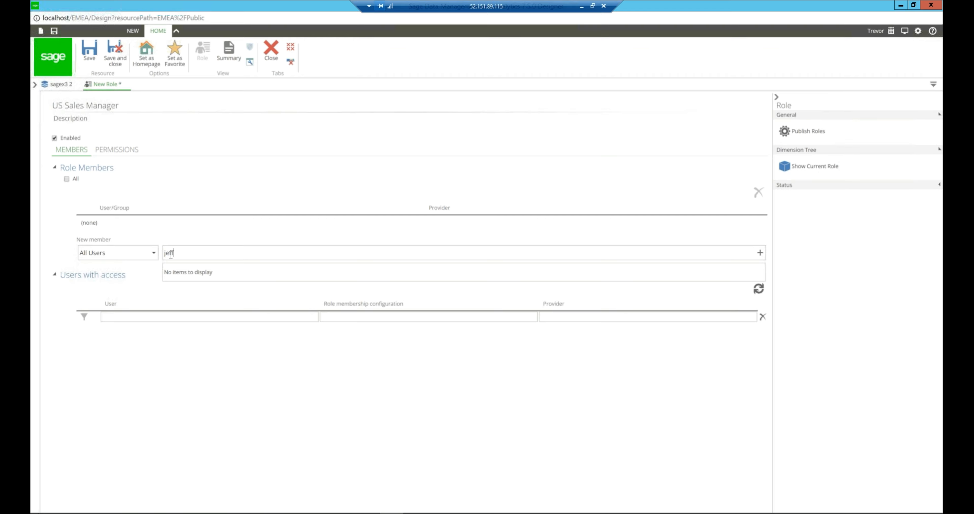
key("Return")
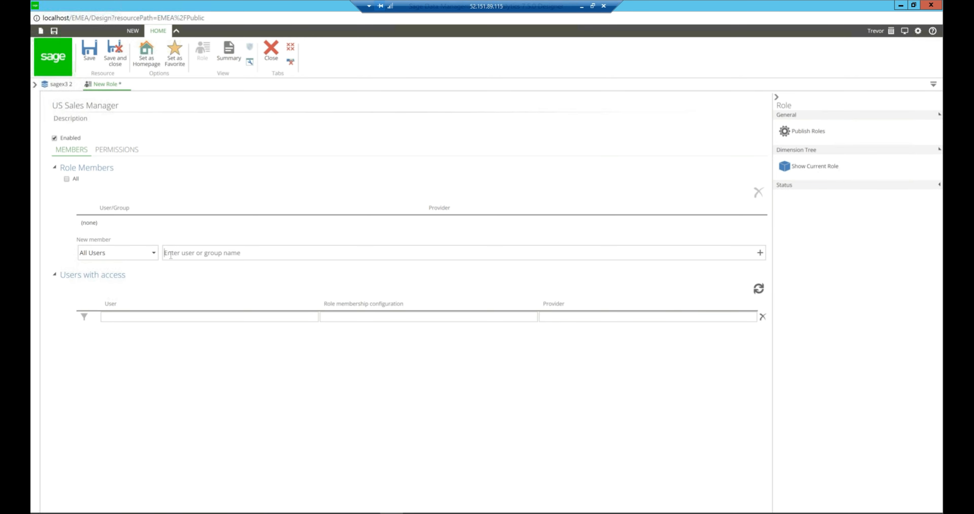
left_click(760, 253)
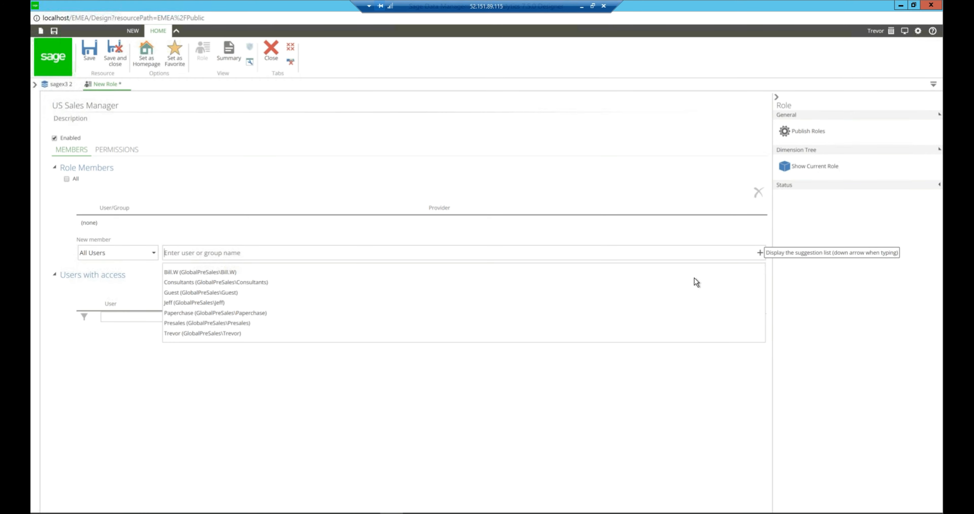
left_click(214, 304)
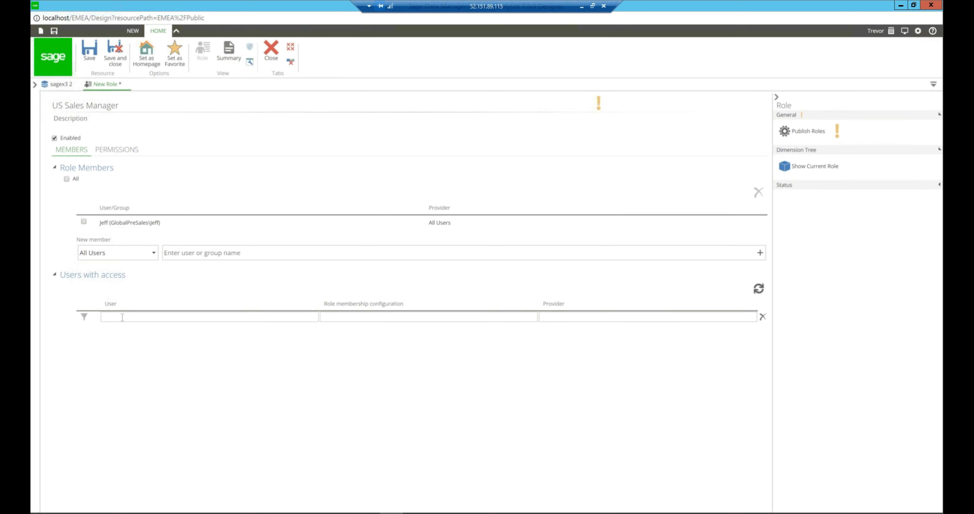
left_click(758, 289)
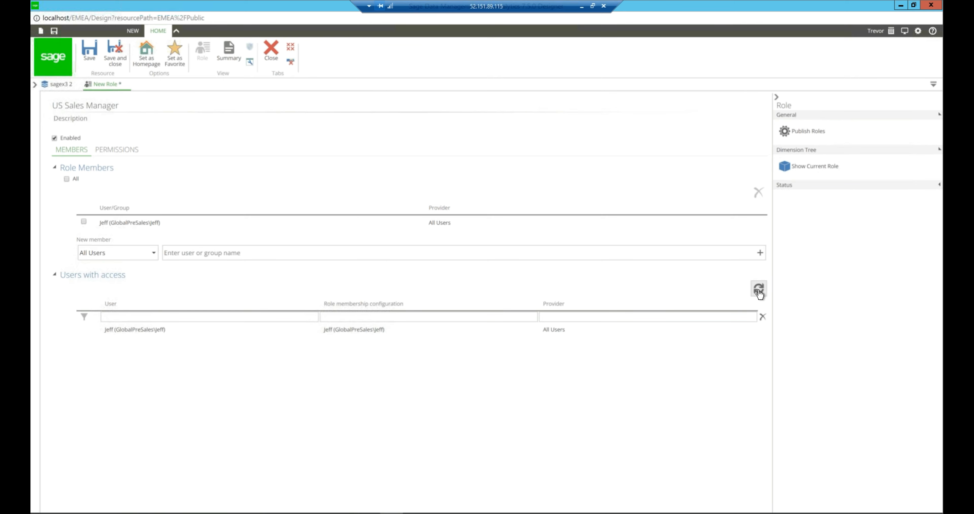
Allow the Sales module in the role's schema permissions.
left_click(117, 151)
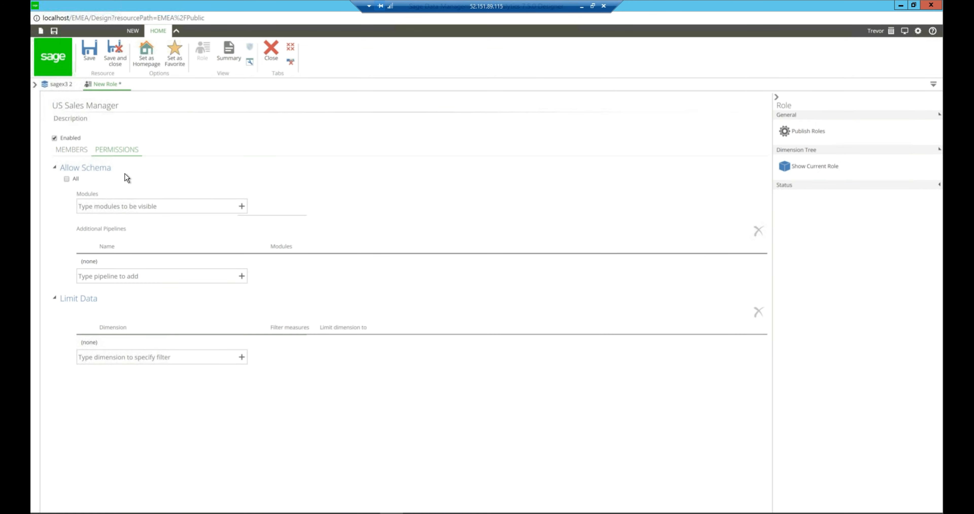
mouse_move(127, 177)
type("sa")
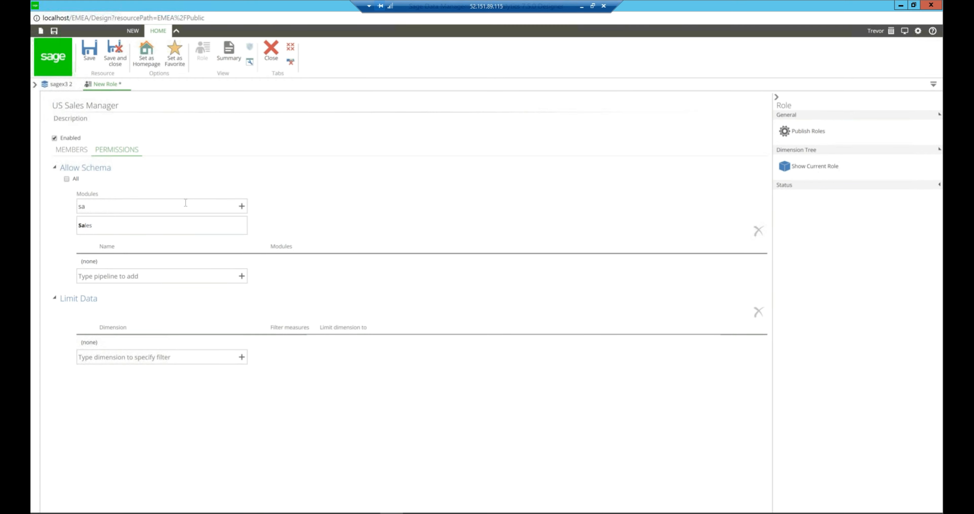
type("les")
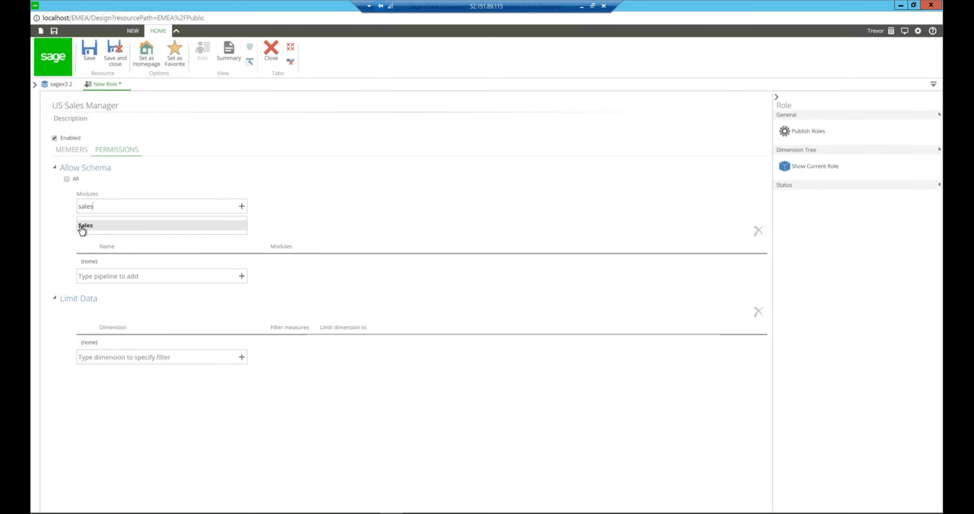
left_click(82, 227)
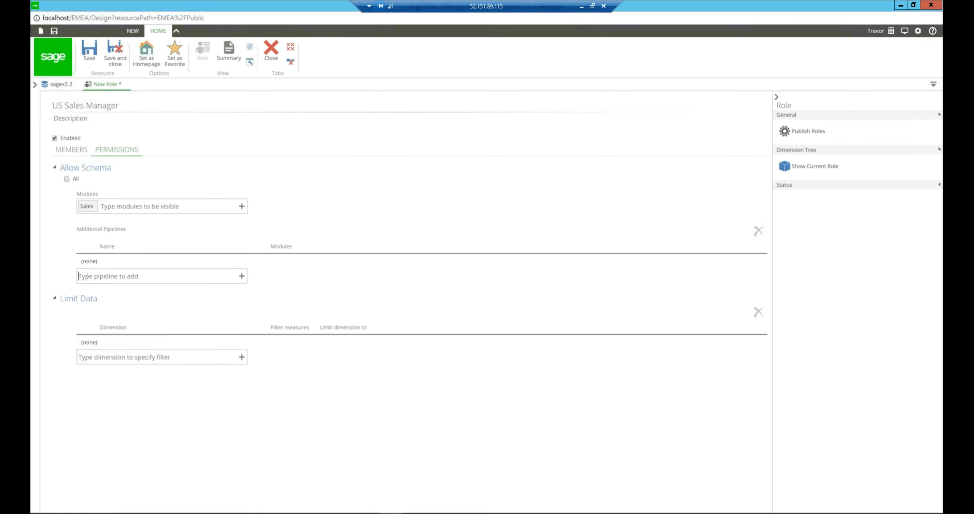
Add the Customers, Company, Date, Sites and Products pipelines to the role's additional pipelines.
type("customer")
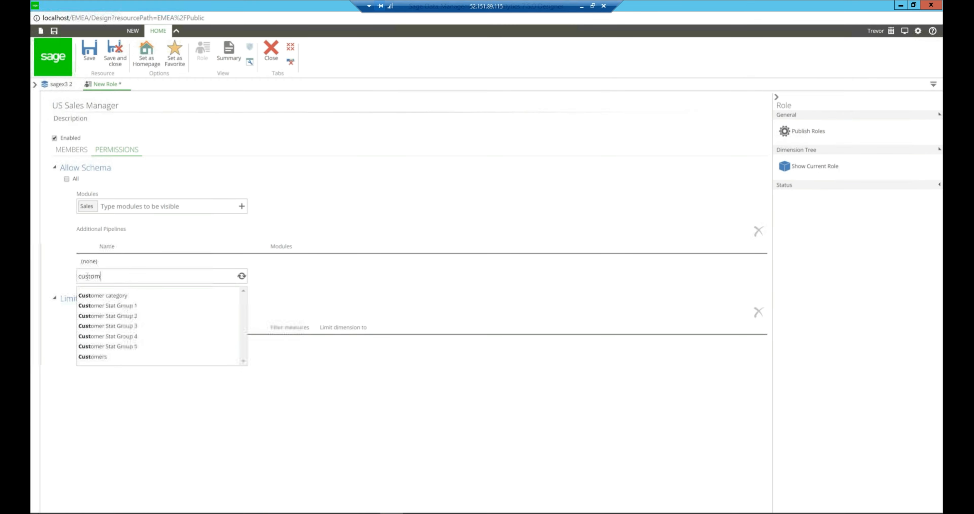
left_click(91, 357)
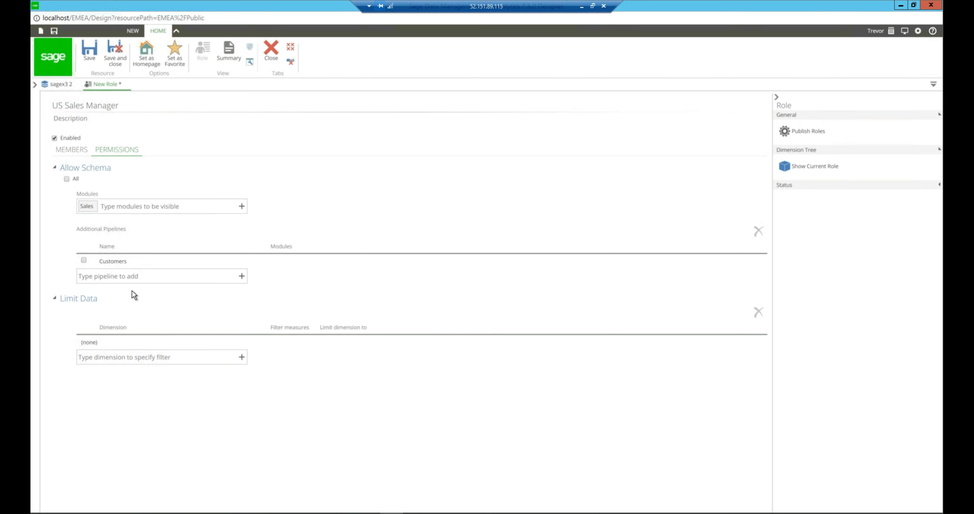
left_click(137, 275)
type("company")
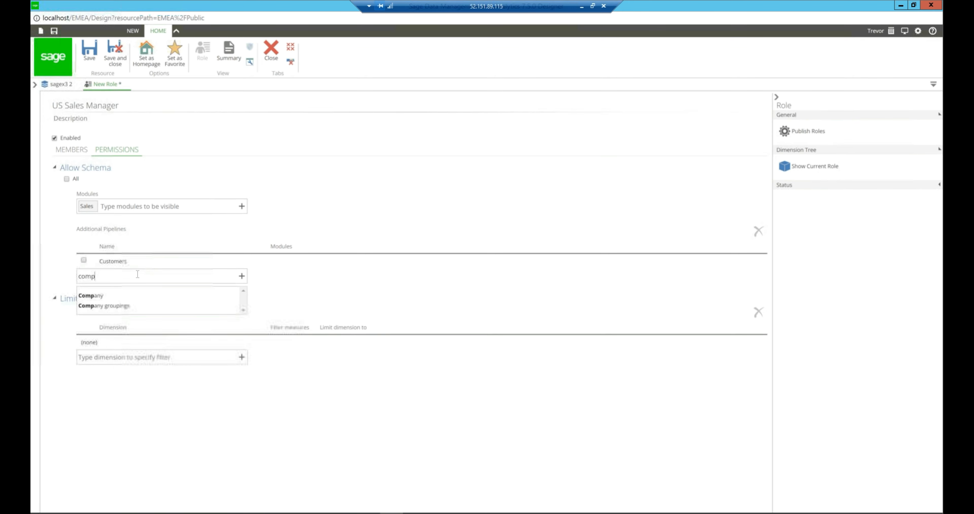
left_click(98, 296)
type("date")
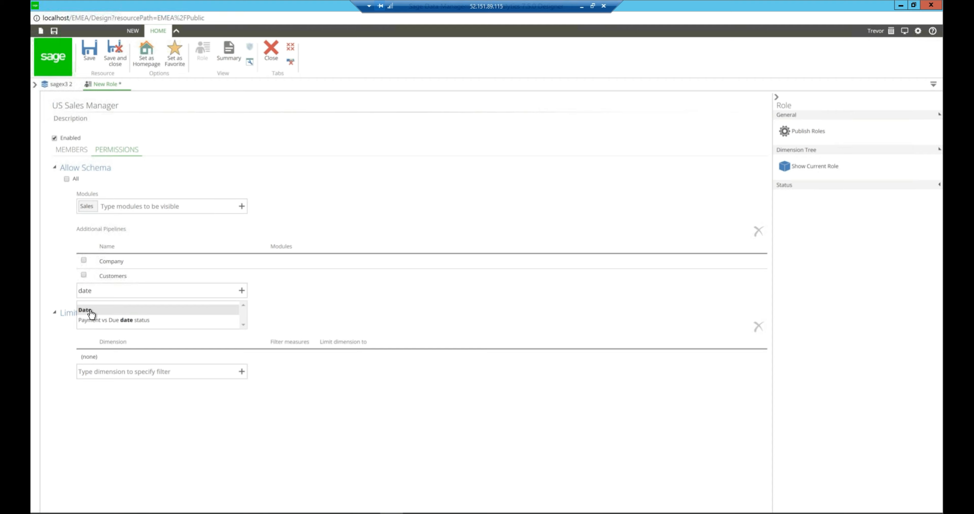
left_click(90, 313)
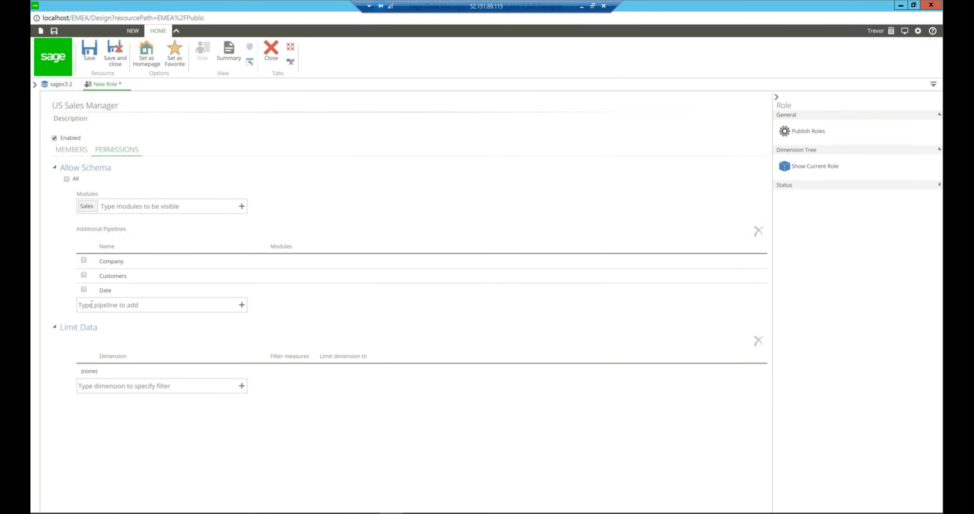
type("site")
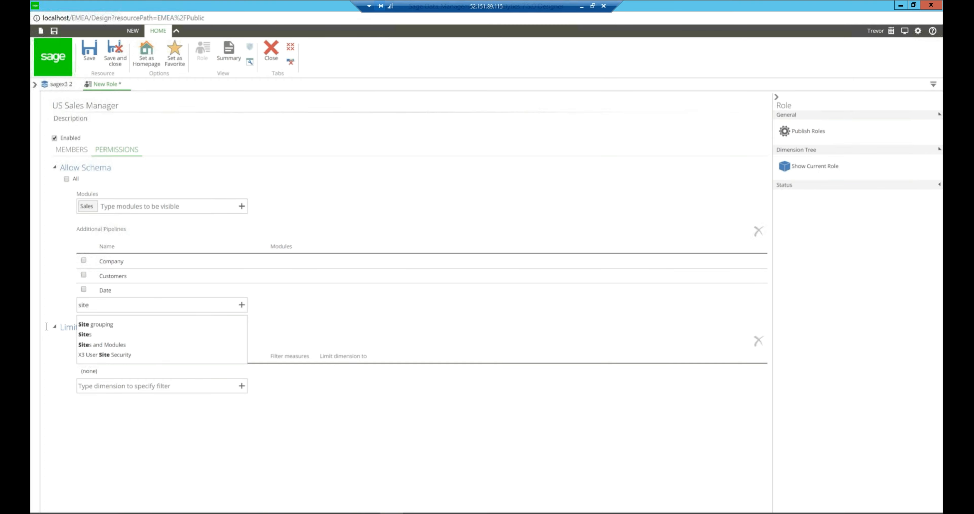
left_click(86, 335)
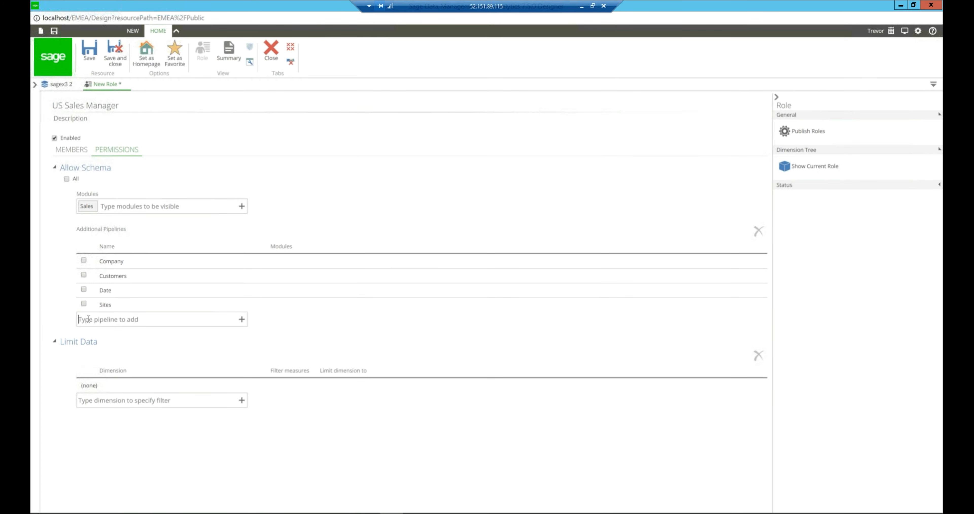
type("product")
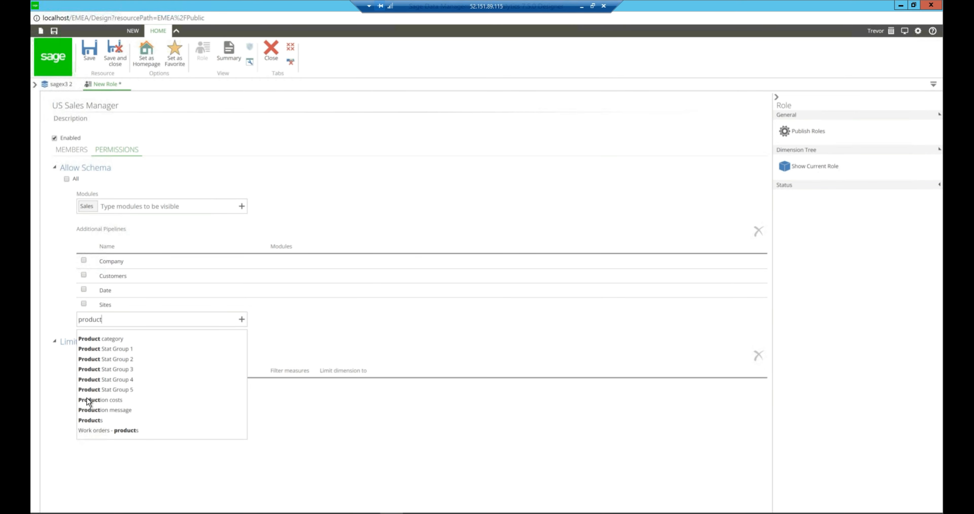
left_click(89, 421)
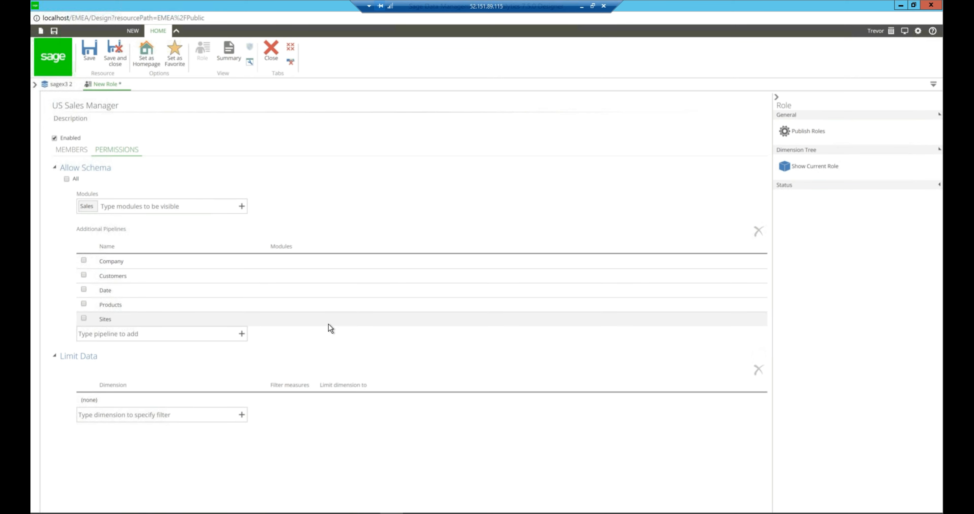
Add the Company dimension to the role's data limits.
mouse_move(88, 205)
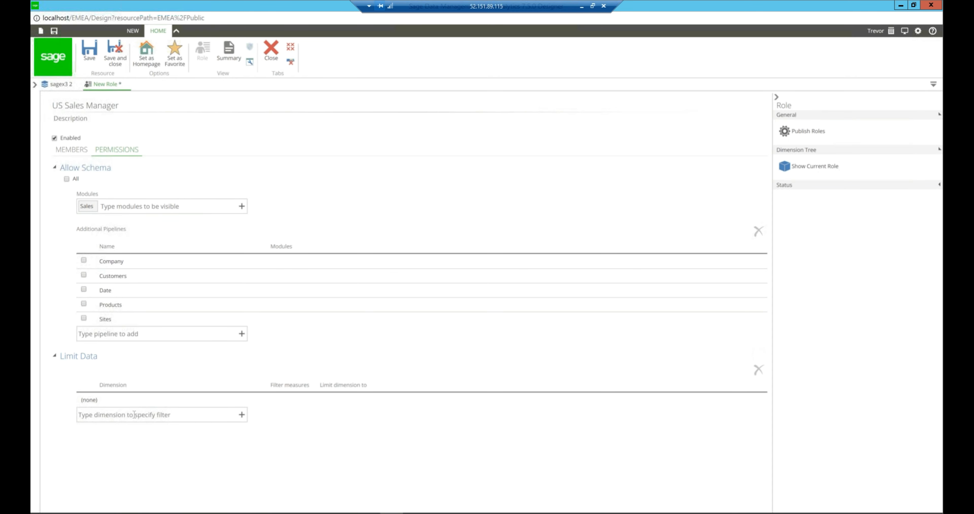
left_click(189, 413)
type("compan")
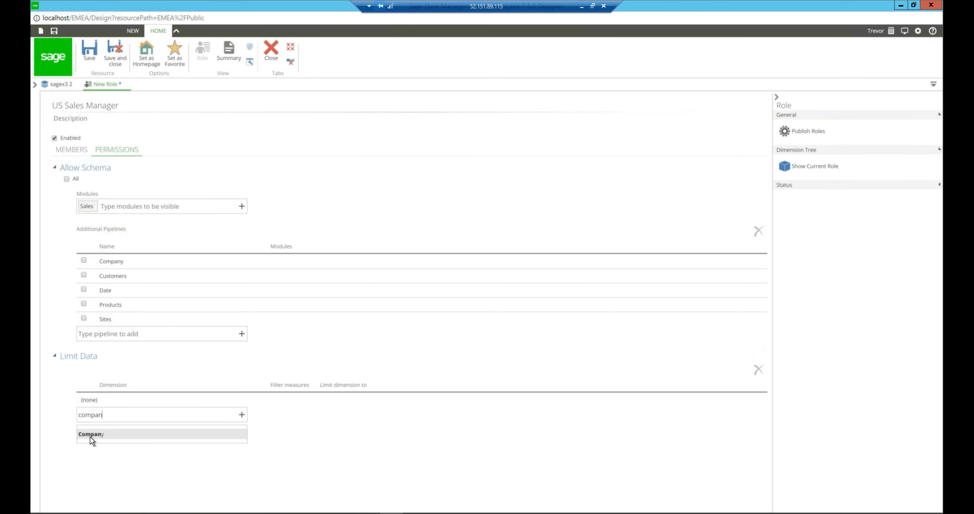
left_click(91, 435)
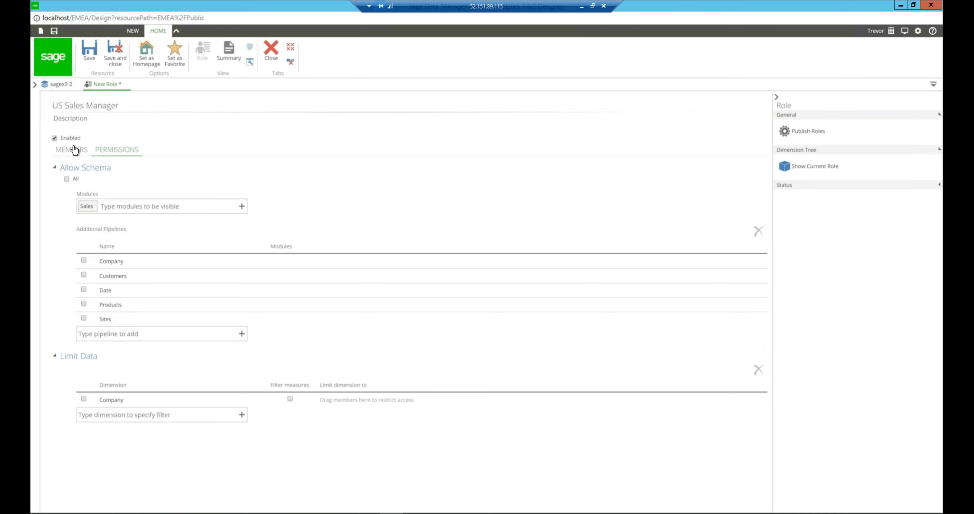
Limit the role's Company dimension to the NA Discrete (NA10) member from the dimension tree.
left_click(35, 84)
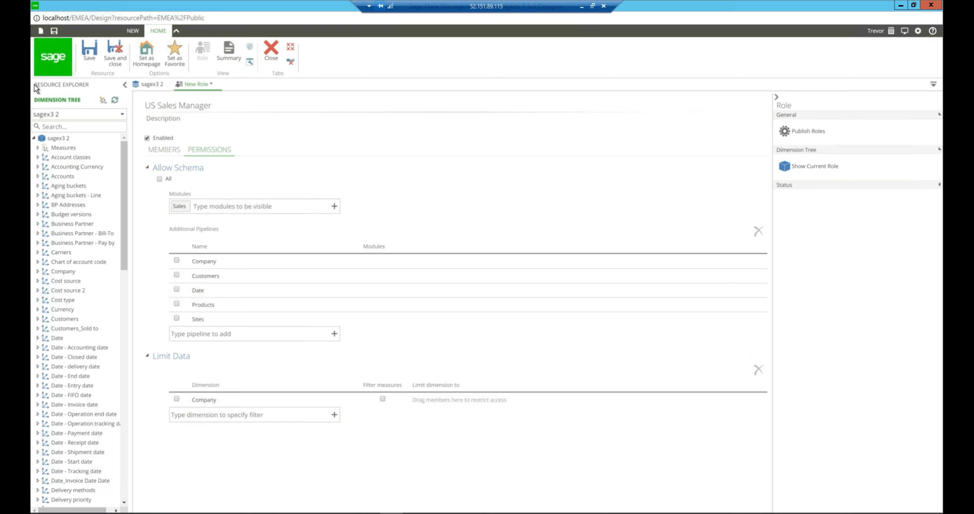
scroll(80, 317, "down", 15)
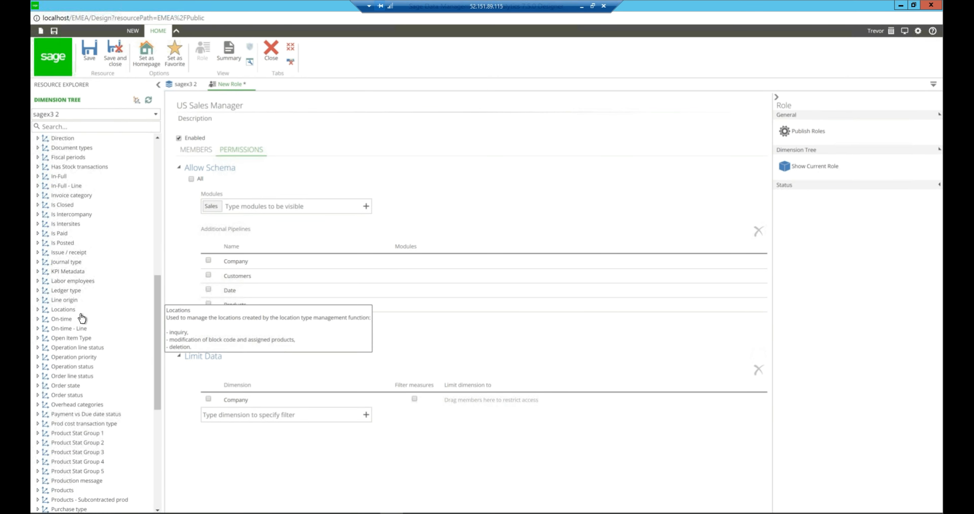
scroll(86, 318, "up", 3)
scroll(88, 318, "up", 6)
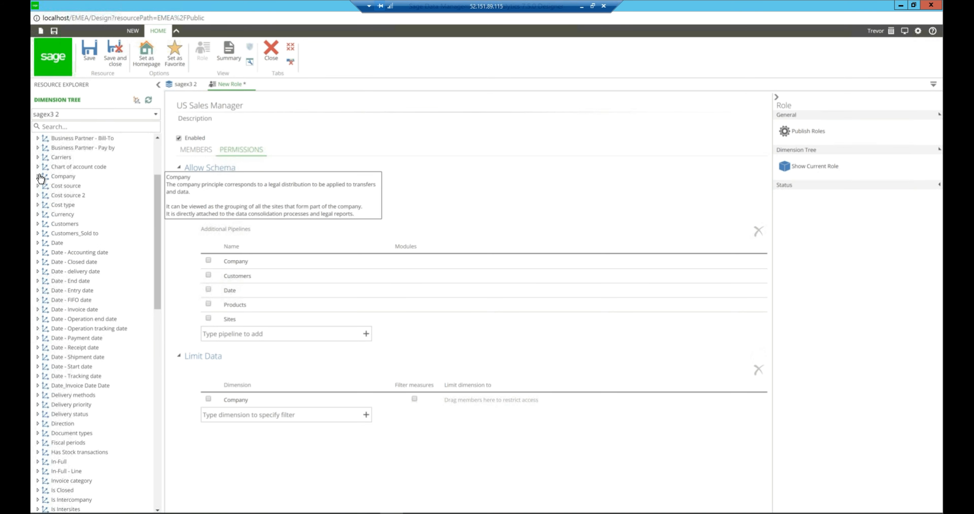
left_click(38, 176)
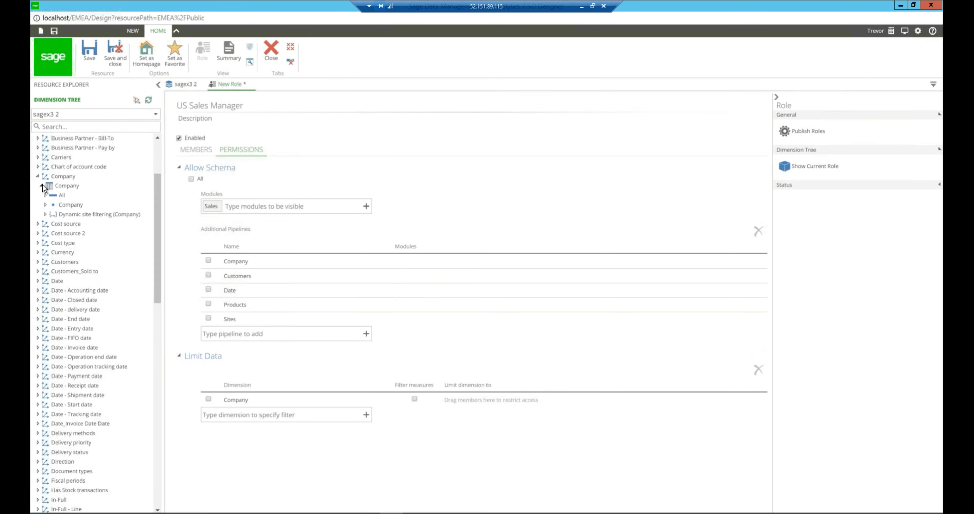
left_click(45, 205)
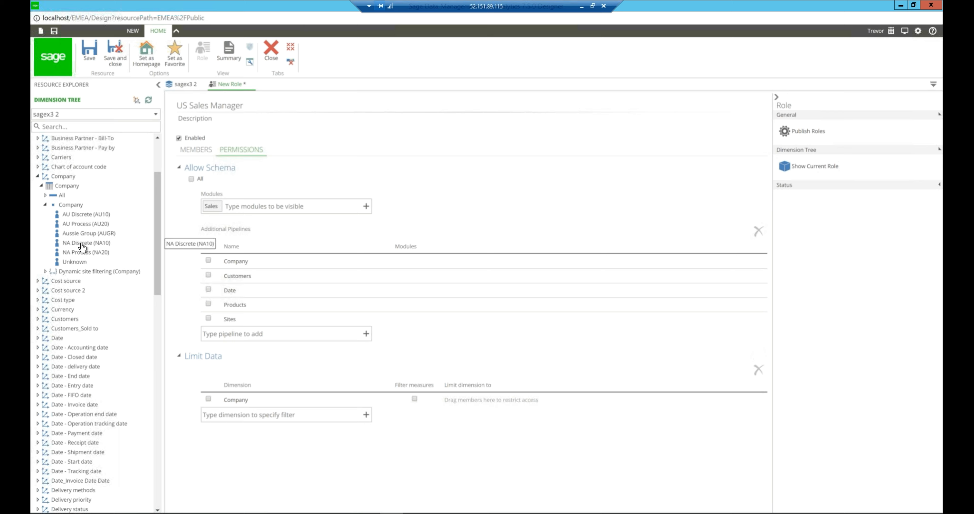
left_click_drag(81, 248, 463, 399)
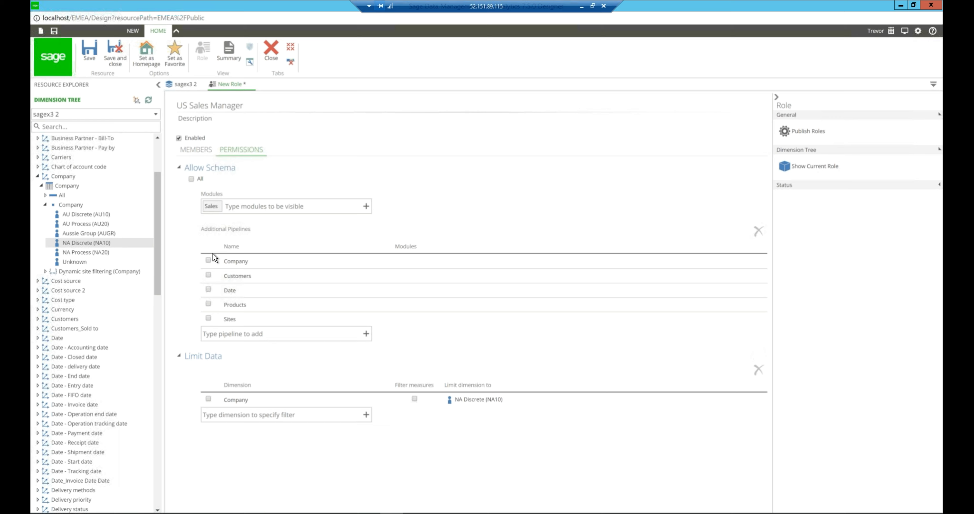
Save the US Sales Manager role and close it, with the resource explorer collapsed.
left_click(158, 85)
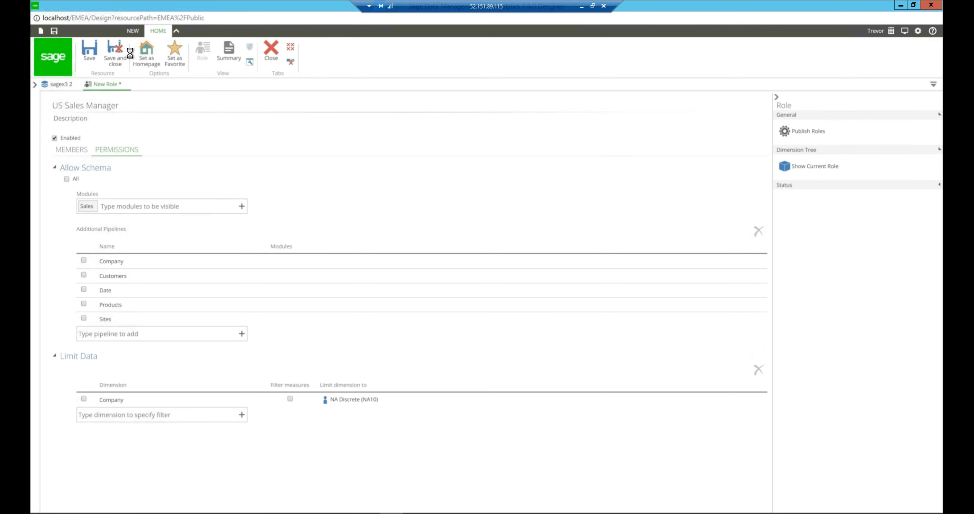
left_click(91, 54)
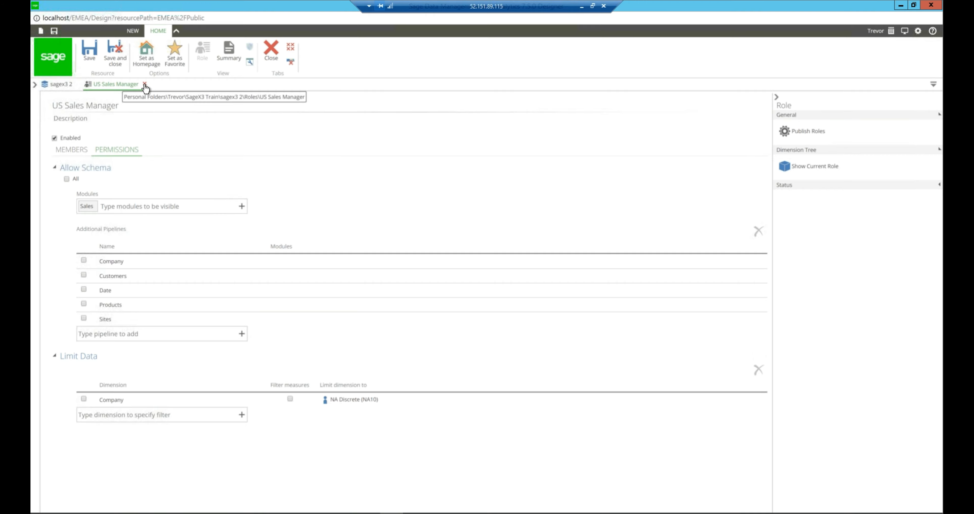
left_click(145, 83)
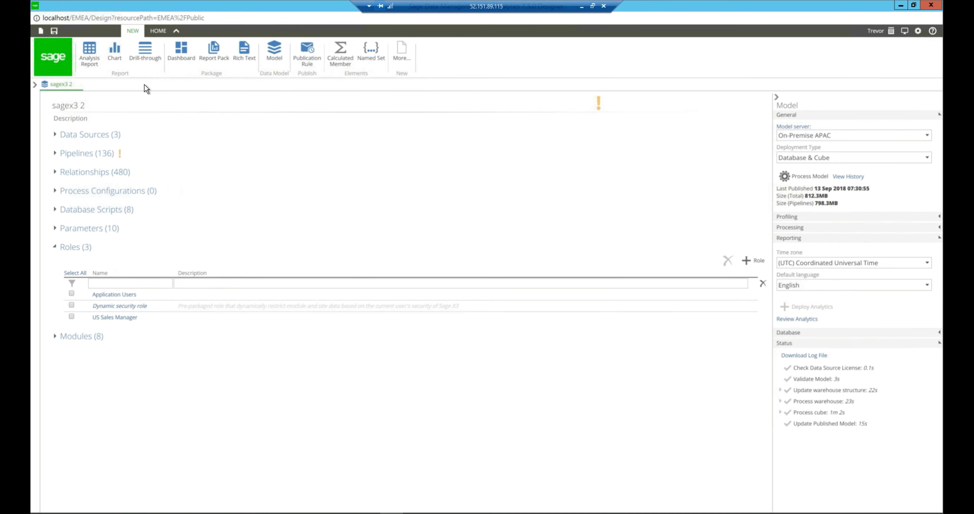
Remove the Users with Access to Model group from the Application Users role and set the new member provider to All Users.
left_click(115, 294)
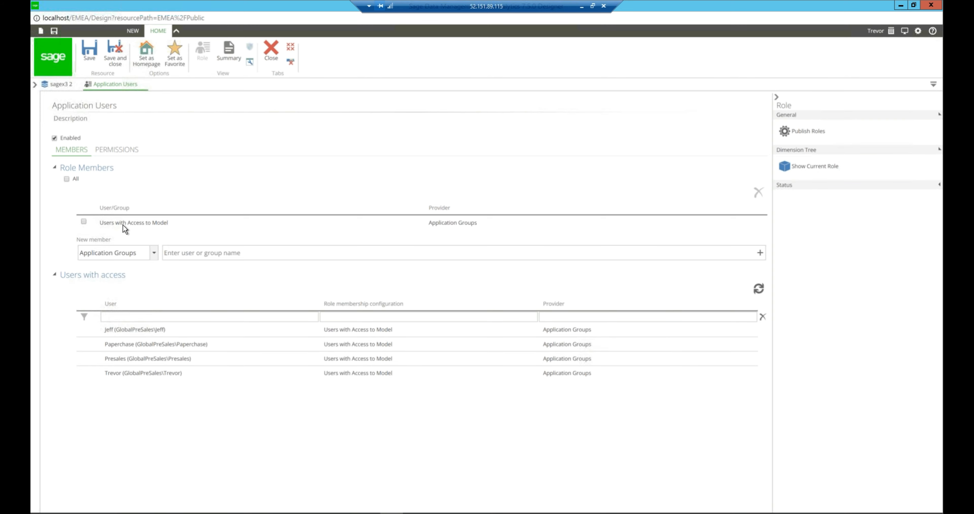
left_click(84, 221)
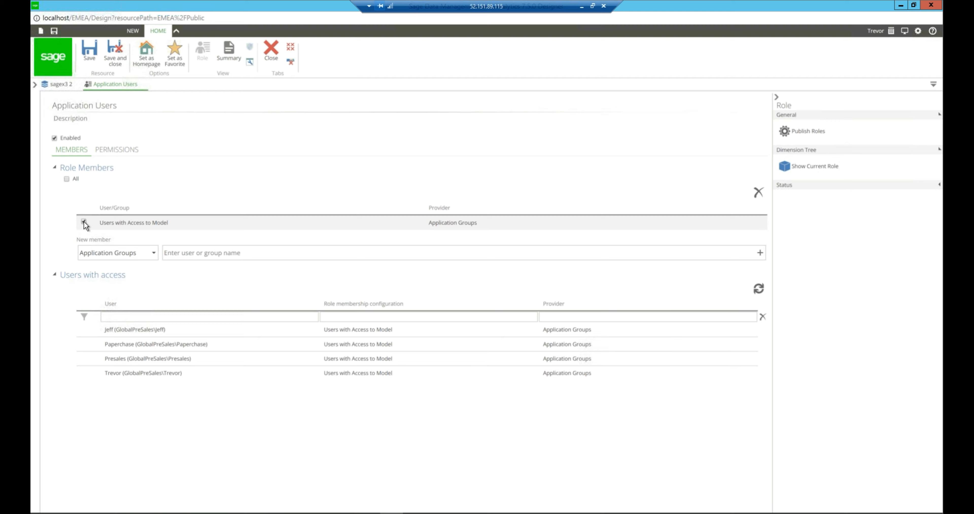
right_click(120, 226)
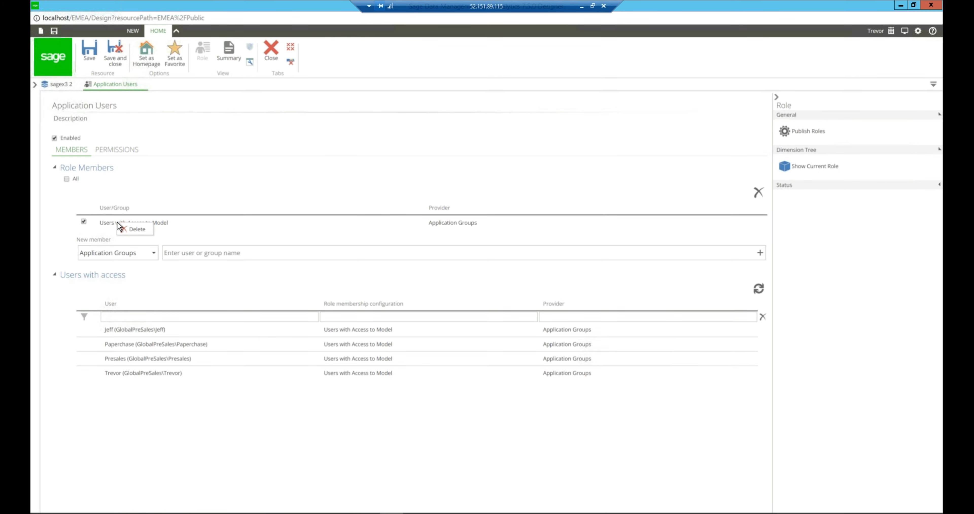
left_click(131, 231)
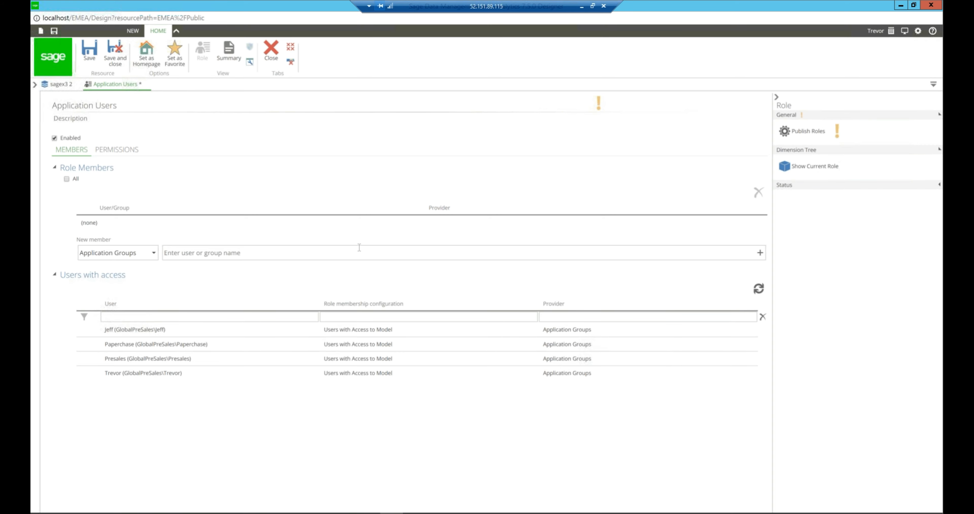
left_click(144, 259)
left_click(101, 278)
left_click(188, 251)
type("trevor")
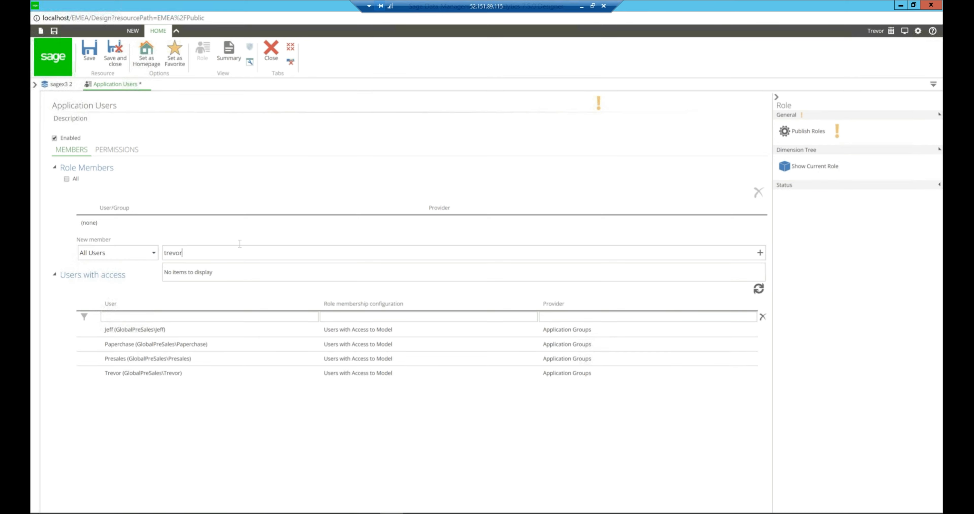
left_click(761, 254)
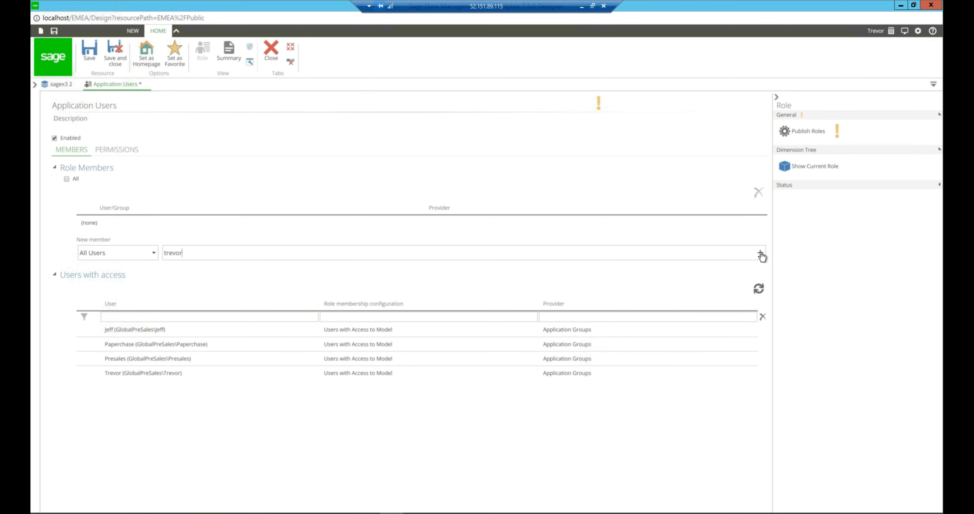
left_click(761, 254)
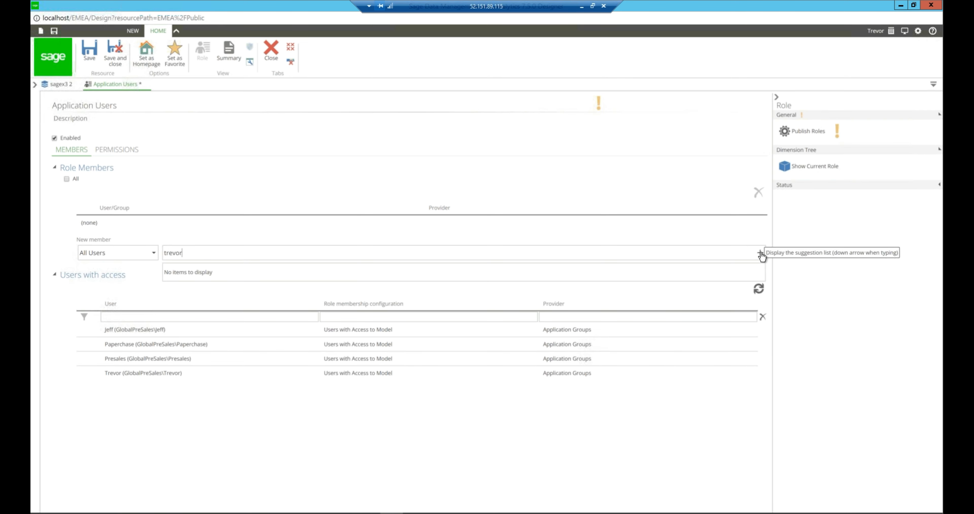
left_click(708, 252)
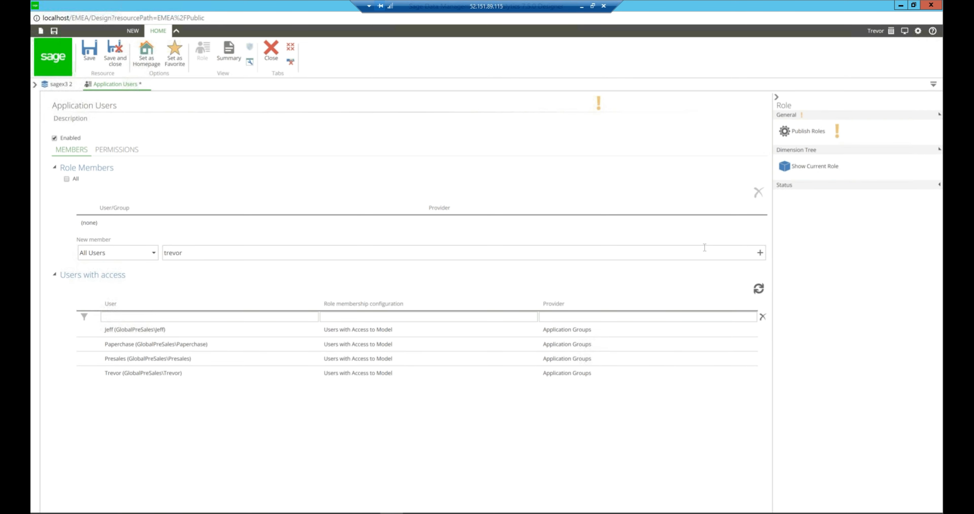
key("BackSpace")
key("BackSpace")
key("BackSpace")
key("BackSpace")
key("BackSpace")
key("BackSpace")
Add the signed-in user's own account as a member of the Application Users role and refresh the users with access.
left_click(760, 253)
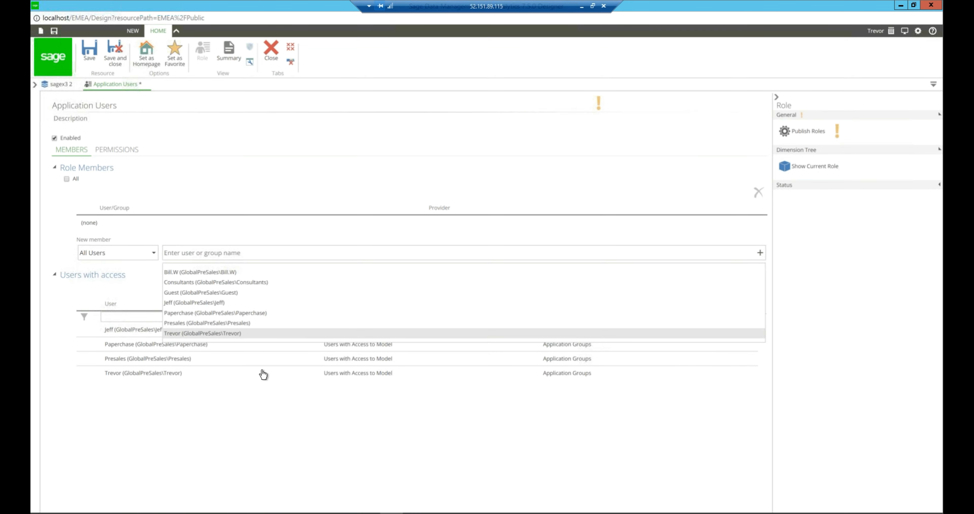
left_click(250, 333)
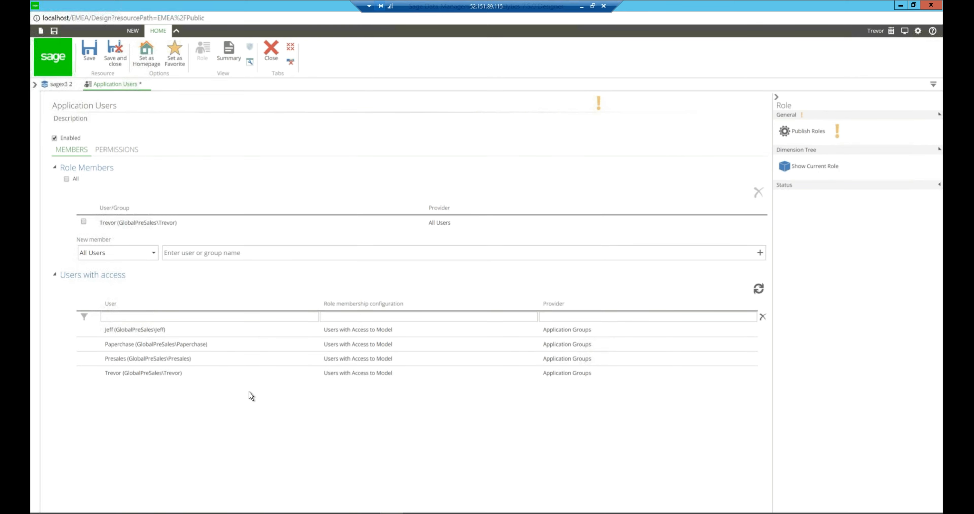
left_click(759, 289)
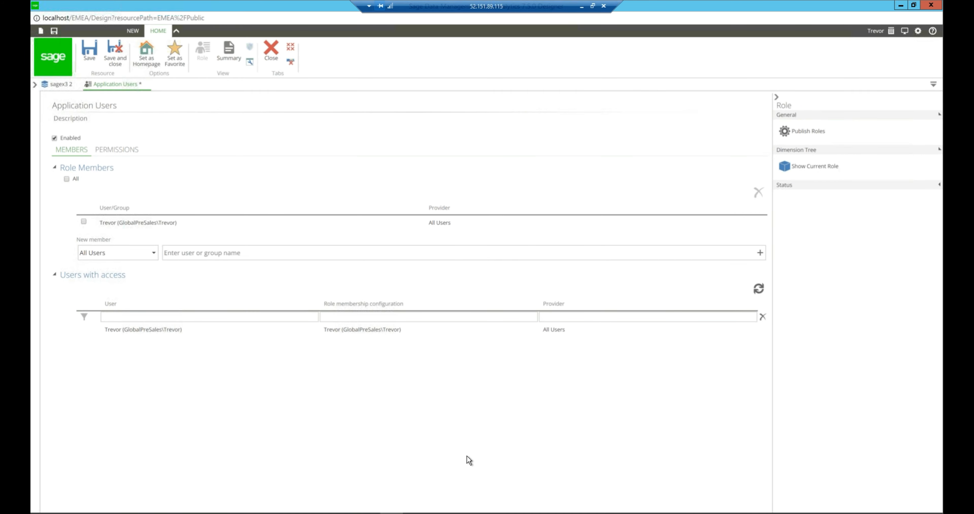
Save and close the Application Users role and process the sagex3 2 model to publish the role changes.
left_click(118, 57)
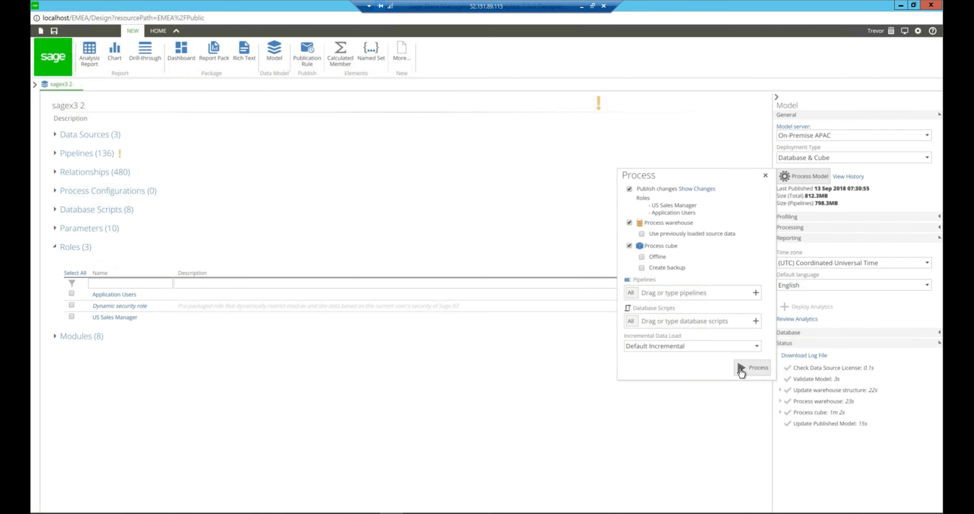
left_click(741, 370)
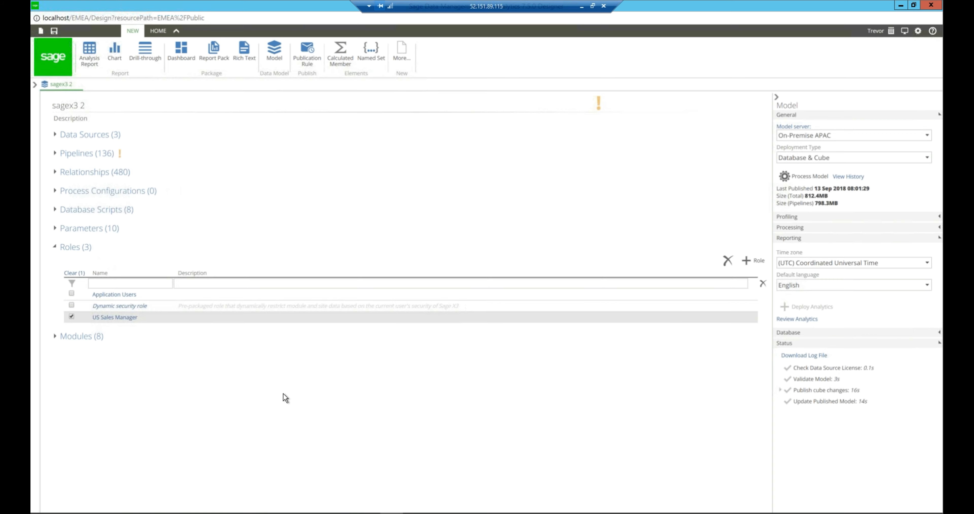
Open the VP Sales dashboard from the Sales folder and check which companies its Company filter offers.
left_click(35, 87)
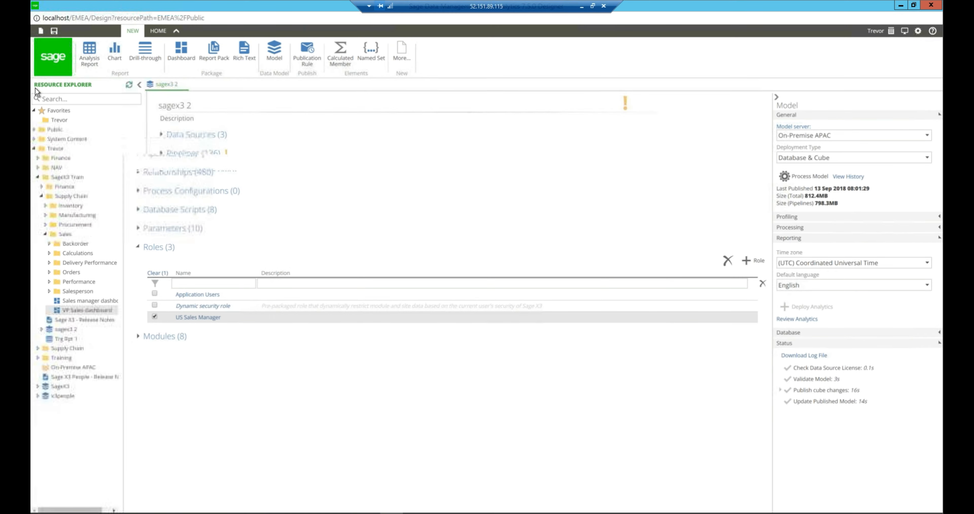
double_click(89, 311)
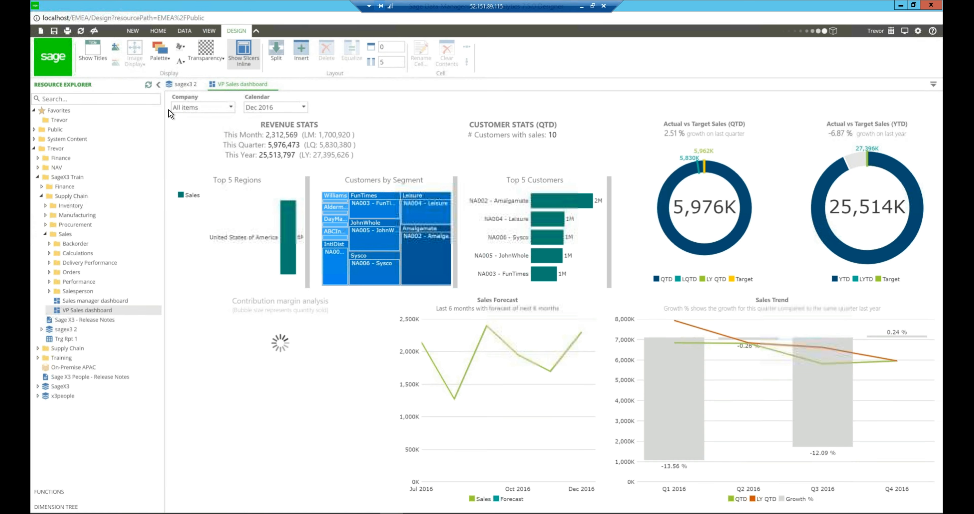
left_click(229, 108)
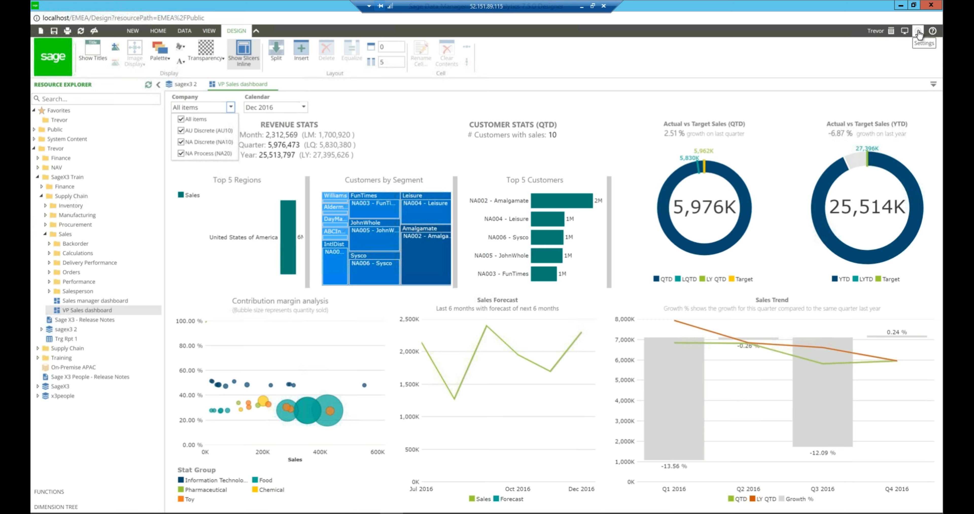
Set queries to run as the US Sales Manager role's member and close the settings.
left_click(919, 33)
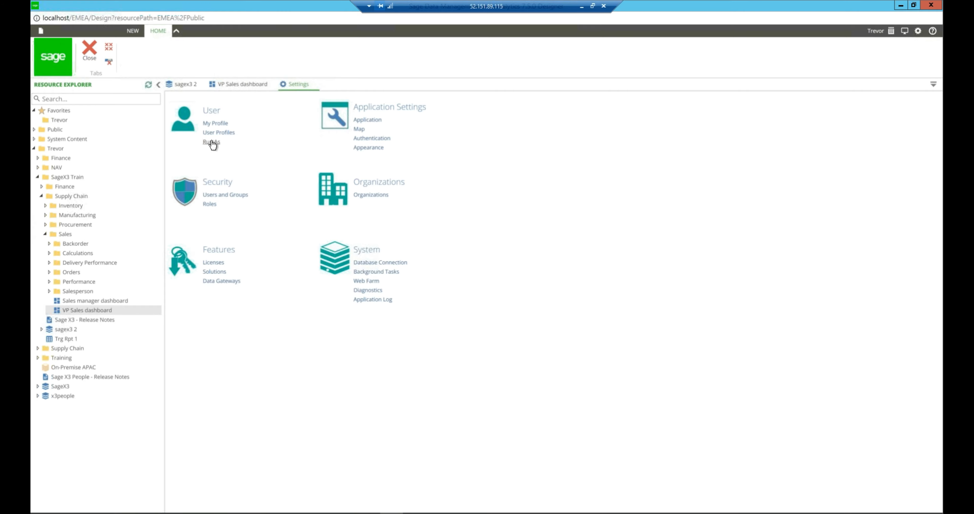
left_click(211, 142)
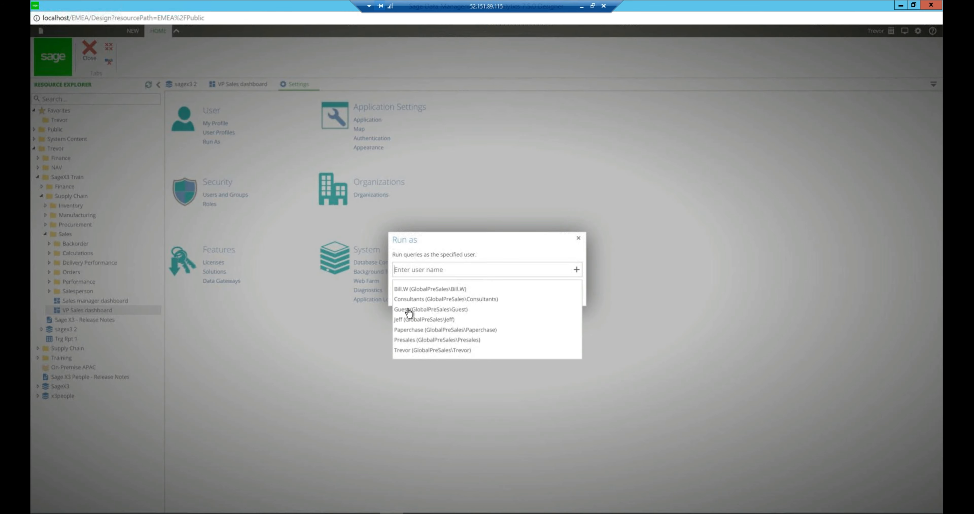
left_click(406, 320)
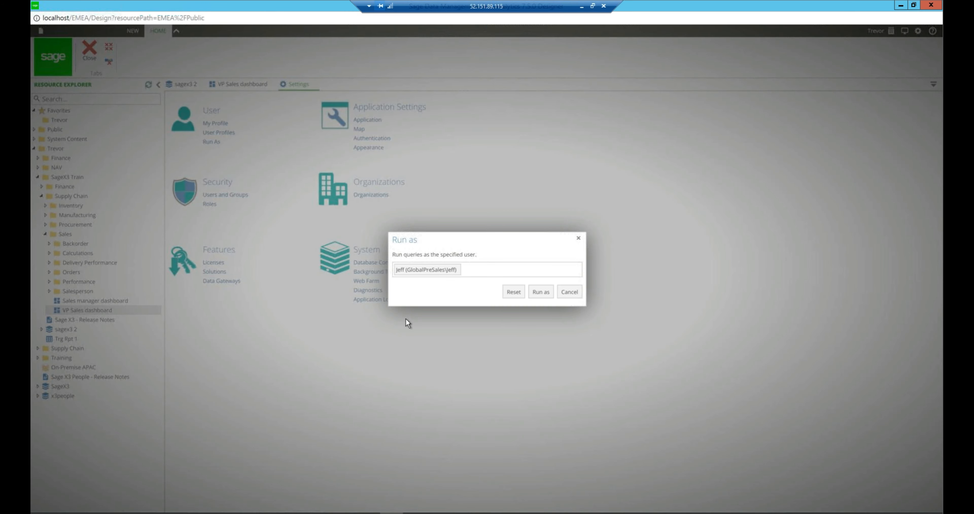
left_click(540, 291)
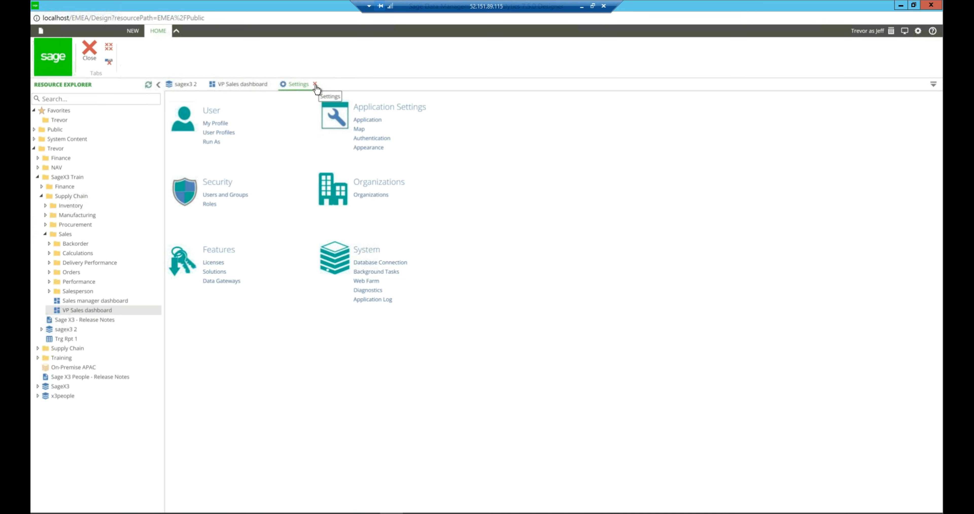
left_click(314, 84)
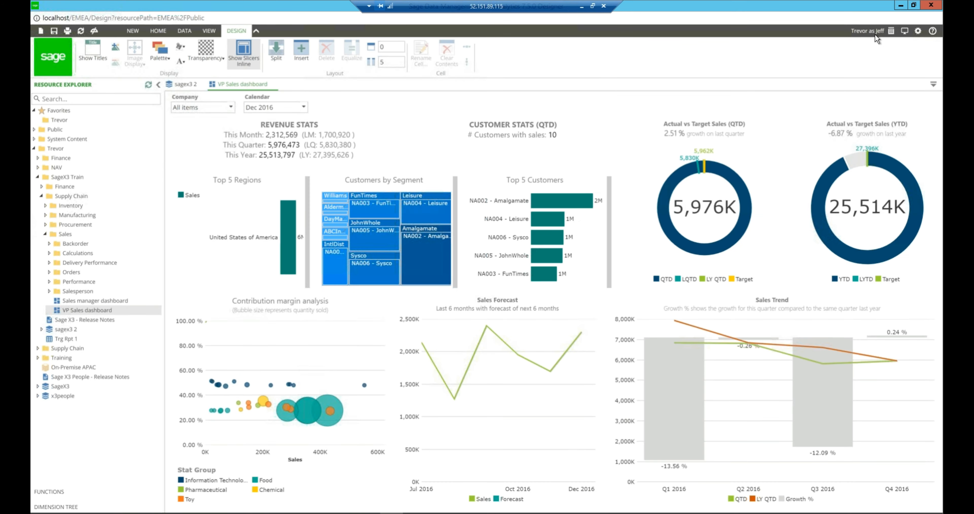
Refresh the VP Sales dashboard as the impersonated user and check the companies offered in its Company filter.
mouse_move(872, 35)
left_click(80, 32)
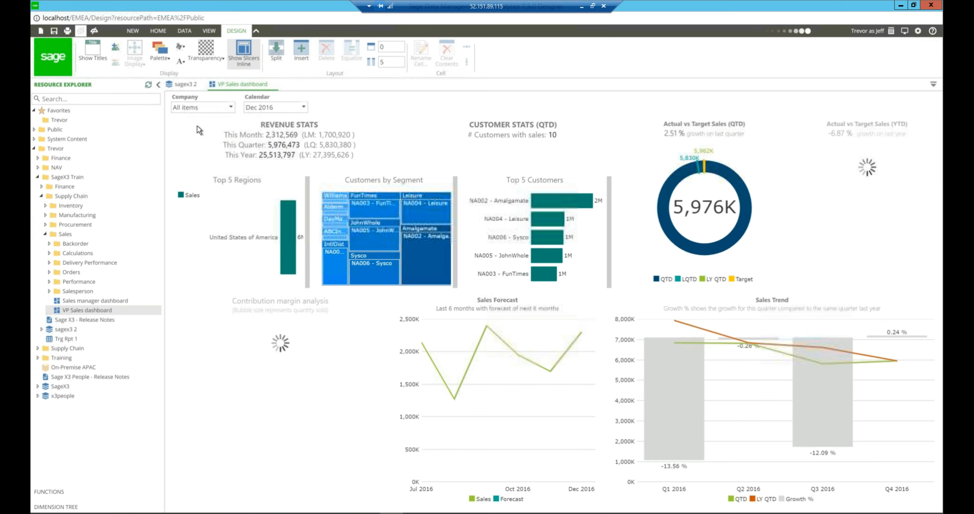
left_click(231, 107)
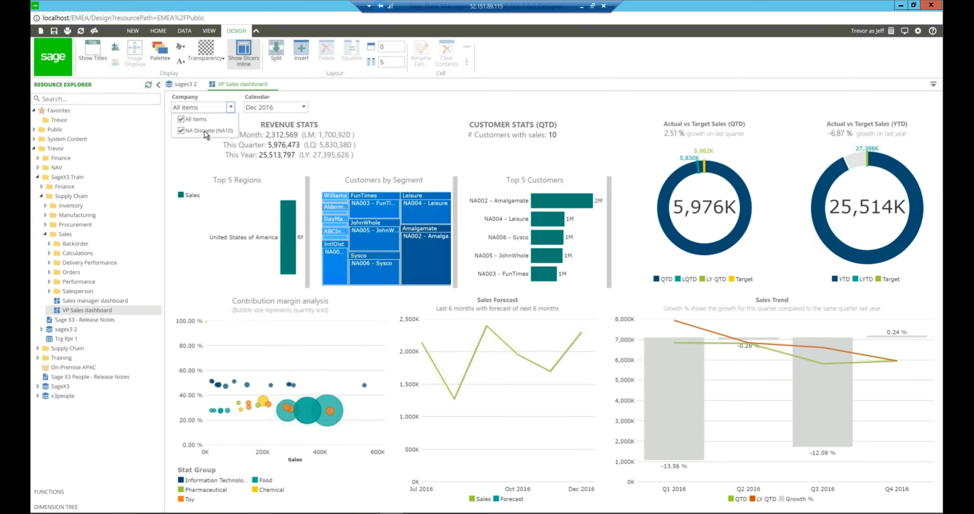